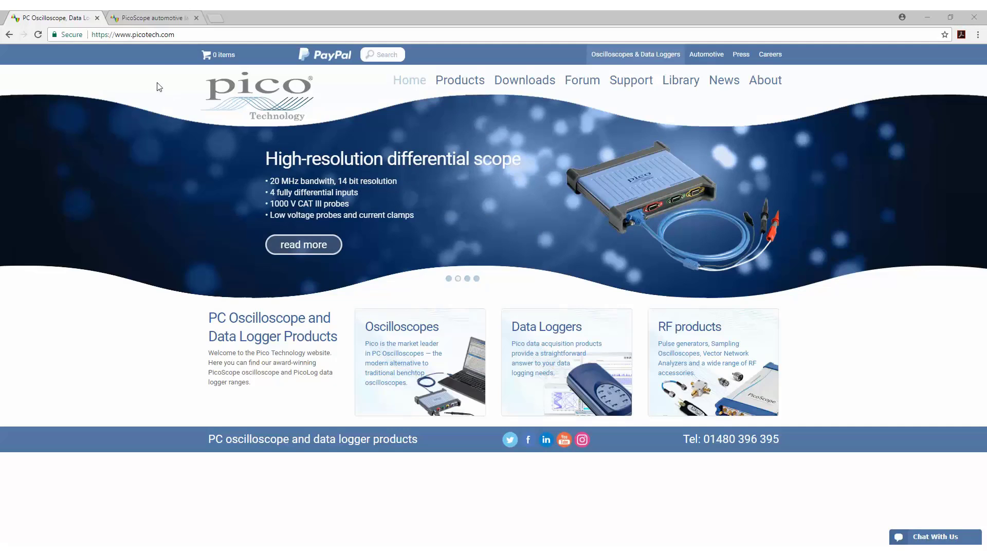
Download PicoScope 6 Automotive 6.12.7 from the picoauto.com Downloads page
{"action": "left_click", "coordinate": [157, 19]}
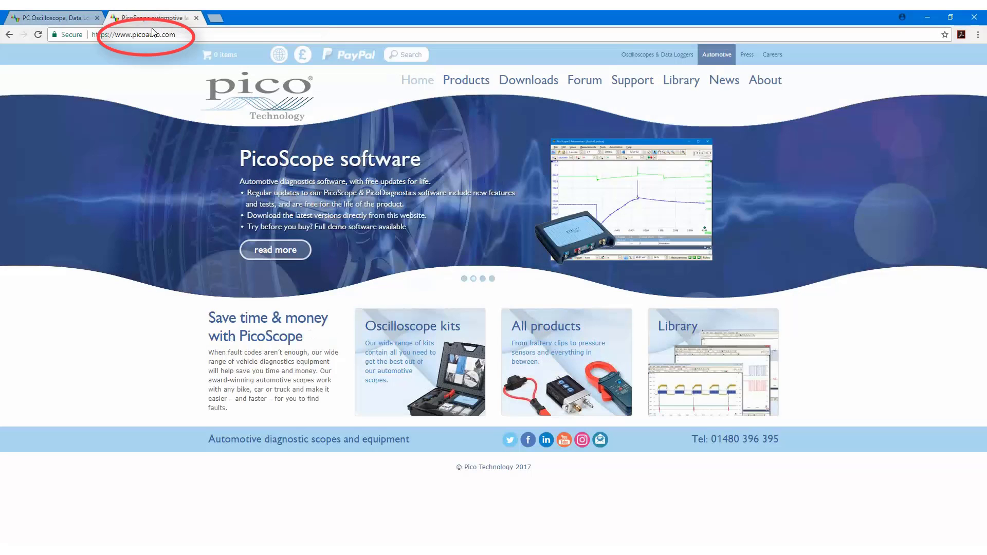
{"action": "left_click", "coordinate": [539, 83]}
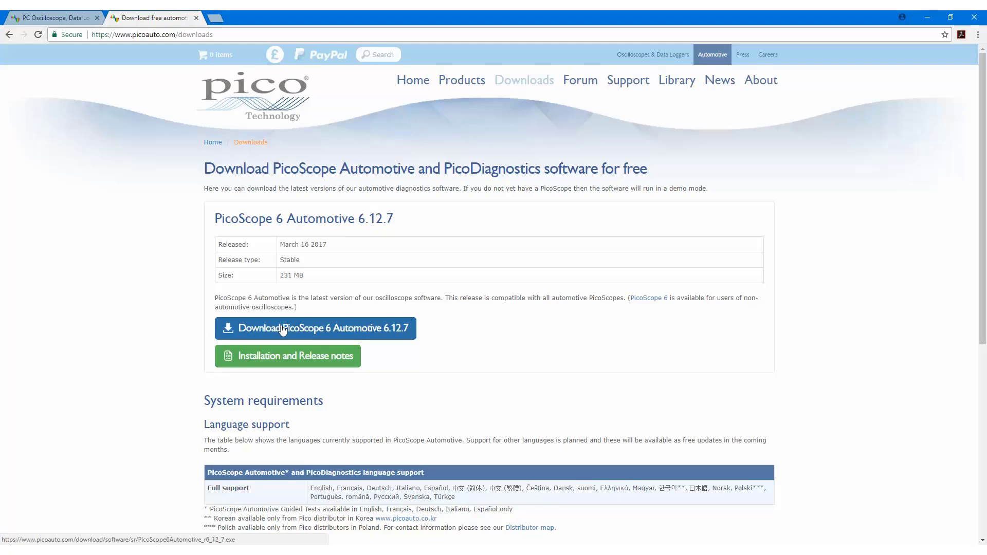
{"action": "left_click", "coordinate": [312, 334]}
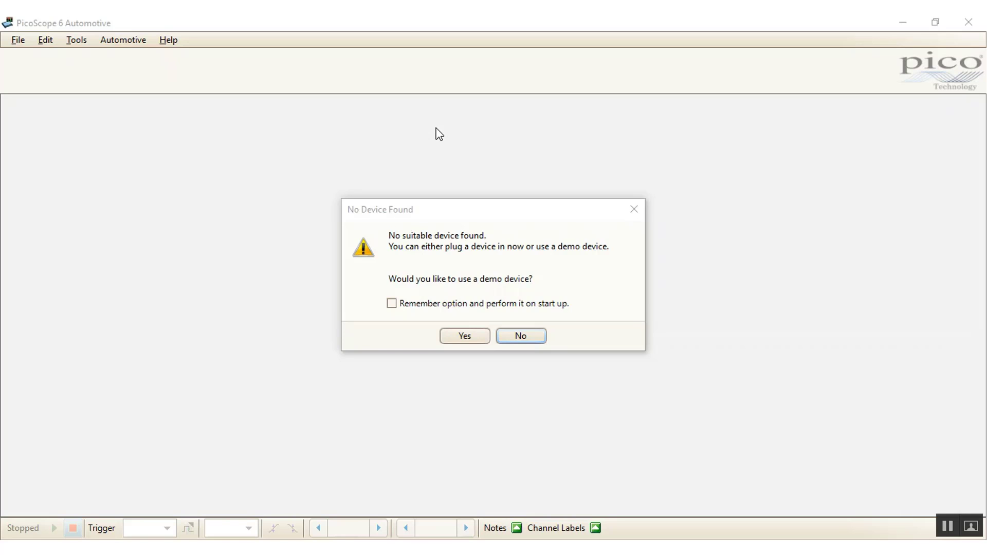
Accept the demo device offered in the No Device Found prompt
{"action": "left_click", "coordinate": [470, 337]}
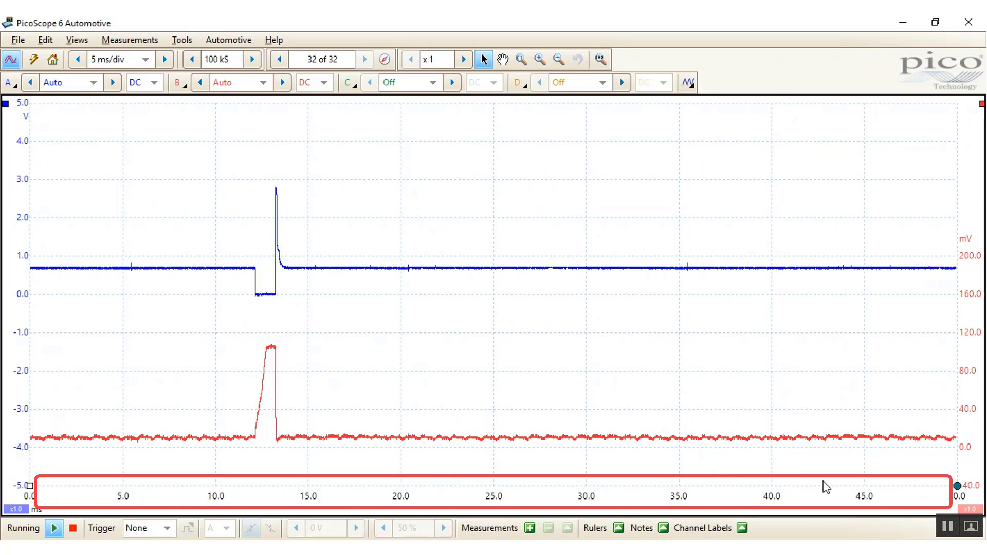
Stop the demo capture with the space bar, then start it again
{"action": "key", "text": "space"}
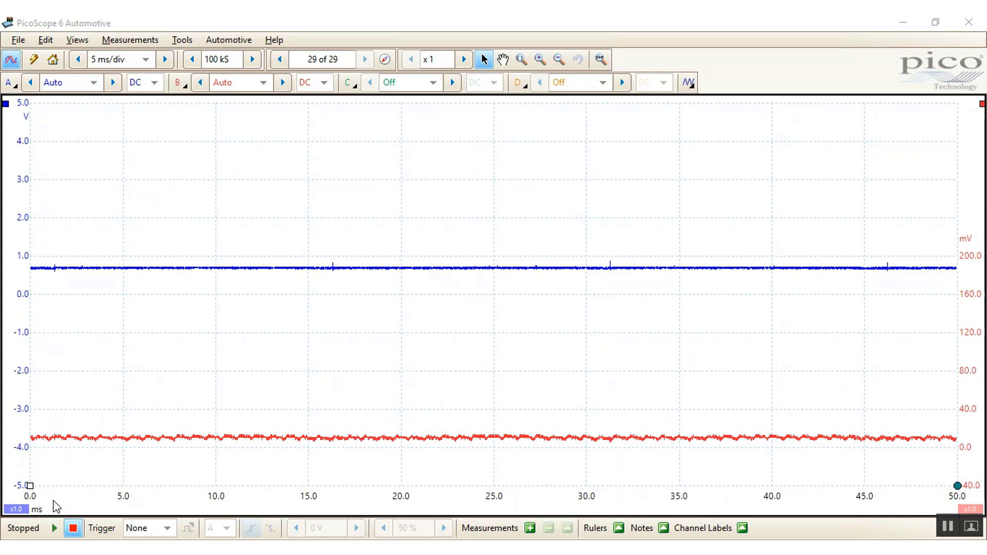
{"action": "left_click", "coordinate": [54, 528]}
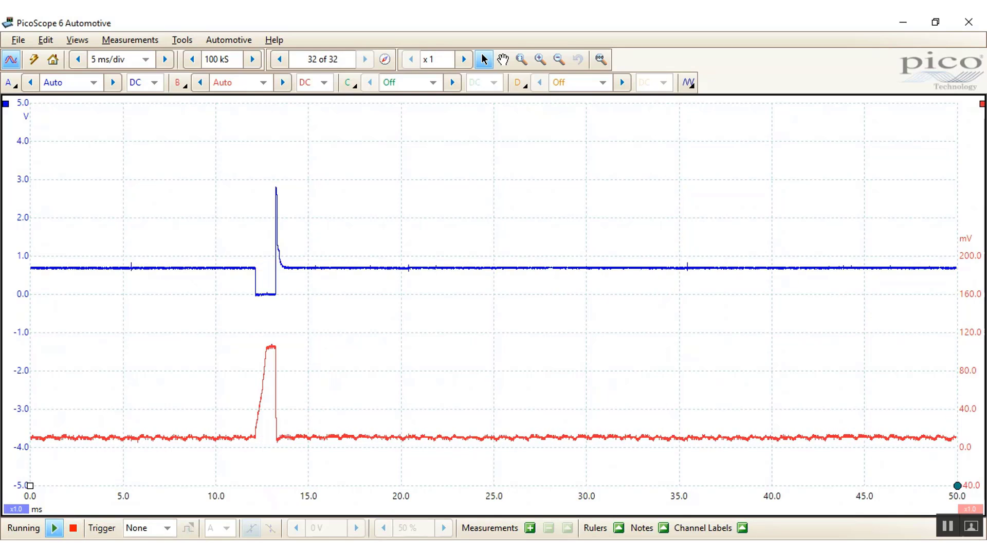
Stop the capture and check the timebase list, leaving it at 5 ms/div
{"action": "left_click", "coordinate": [73, 527]}
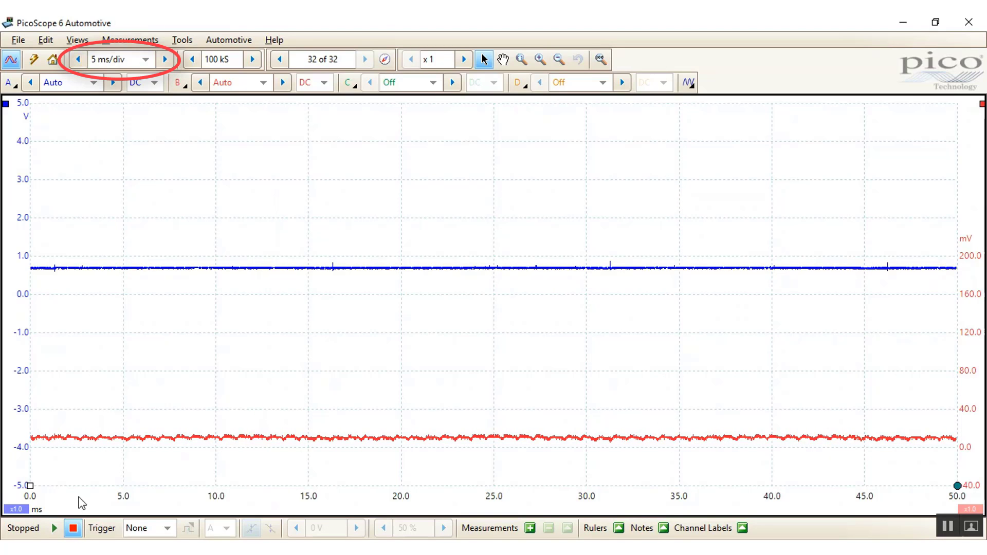
{"action": "left_click", "coordinate": [146, 60]}
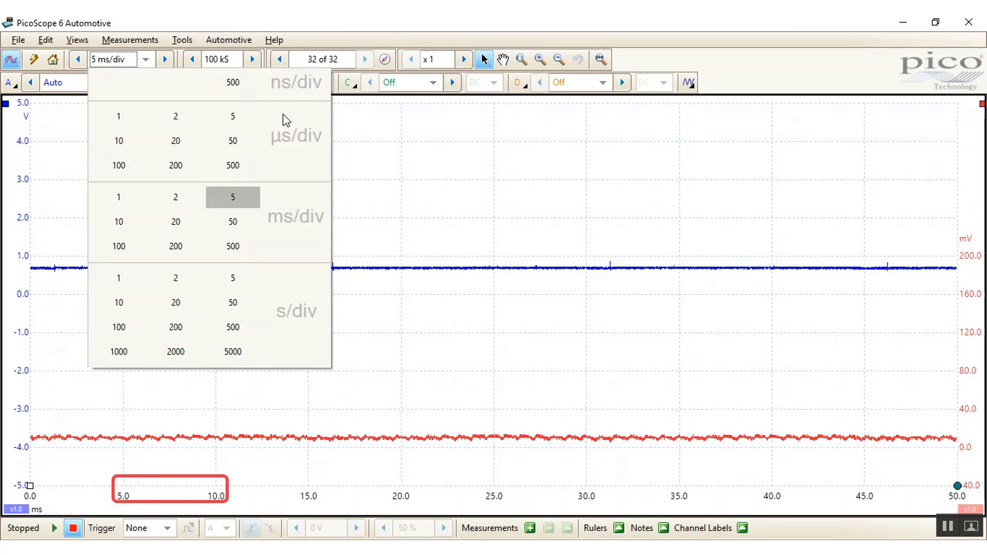
{"action": "left_click", "coordinate": [386, 161]}
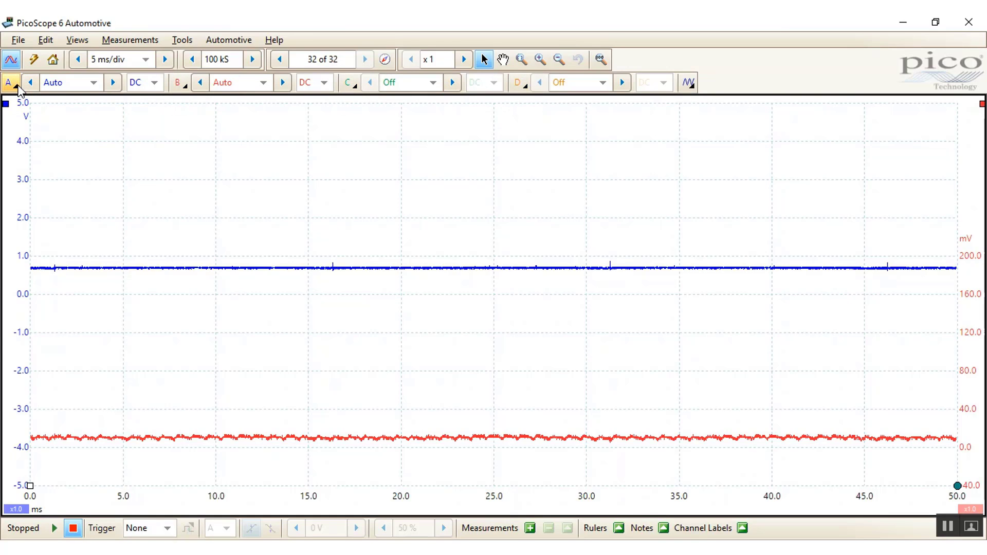
Browse channel A's probe types, keep the x1 probe, and restart capturing
{"action": "left_click", "coordinate": [14, 89]}
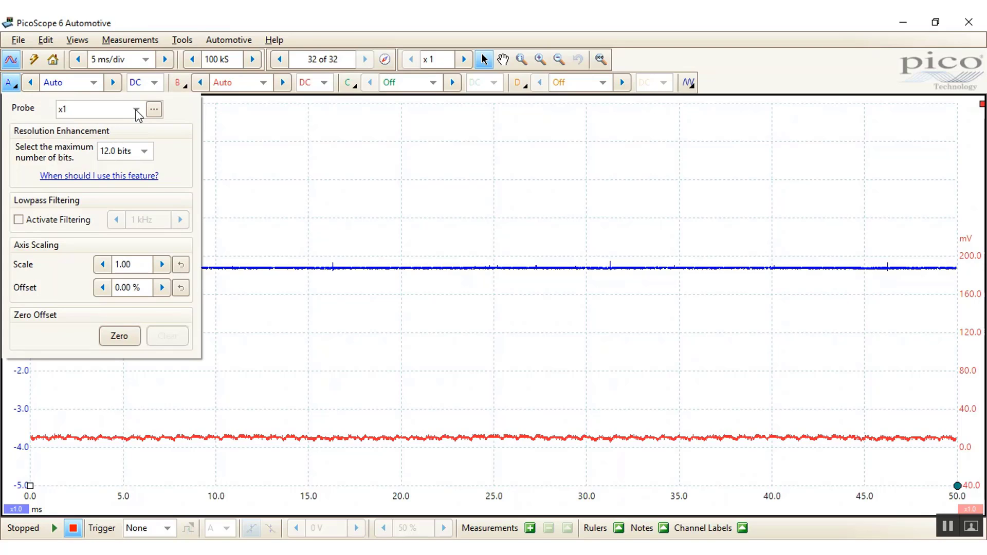
{"action": "left_click", "coordinate": [137, 112]}
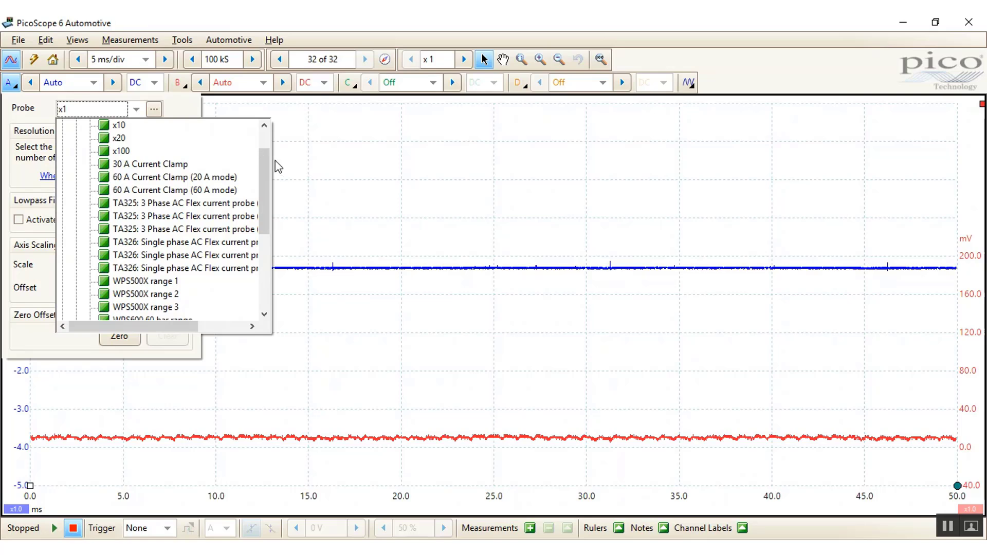
{"action": "scroll", "coordinate": [265, 171], "scroll_direction": "up", "scroll_amount": 1}
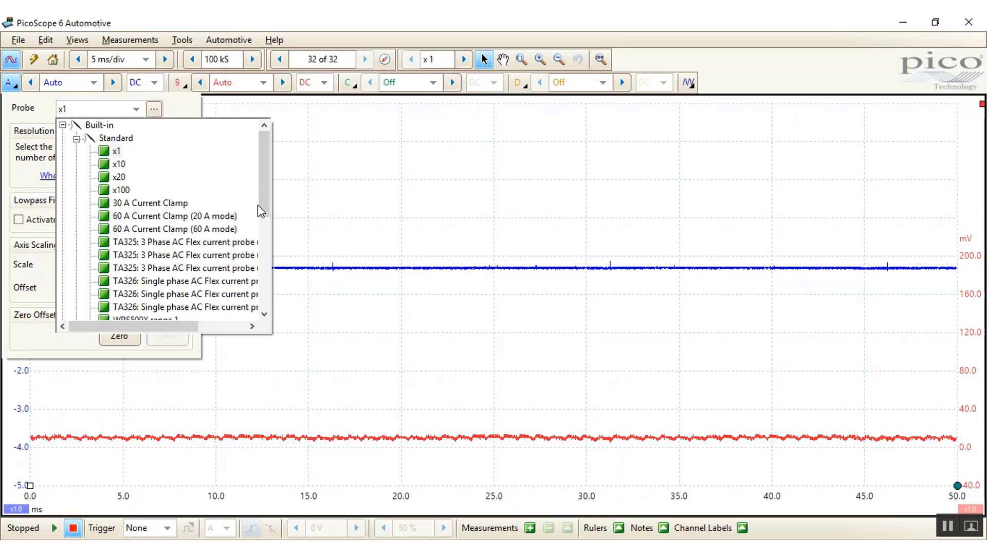
{"action": "left_click_drag", "start_coordinate": [266, 193], "coordinate": [271, 257]}
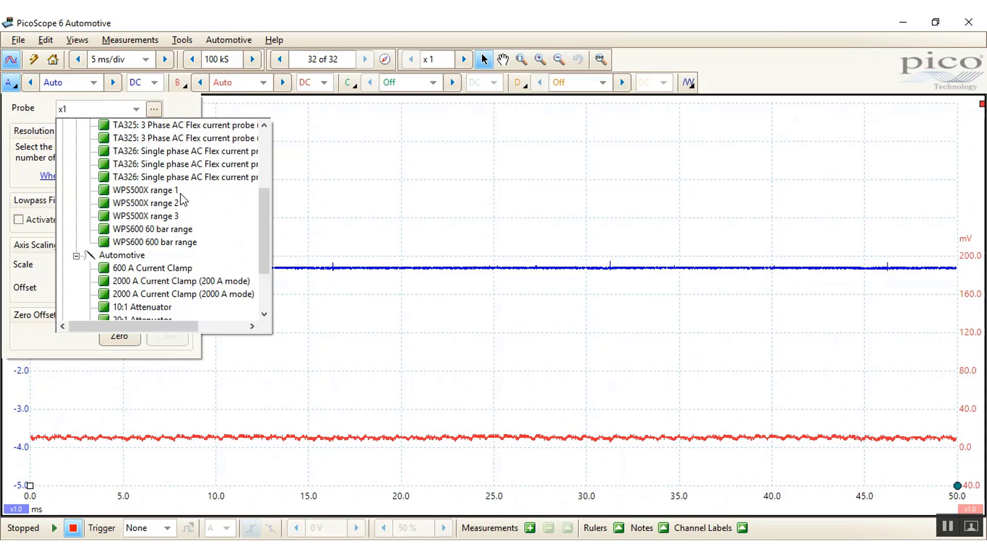
{"action": "left_click", "coordinate": [54, 528]}
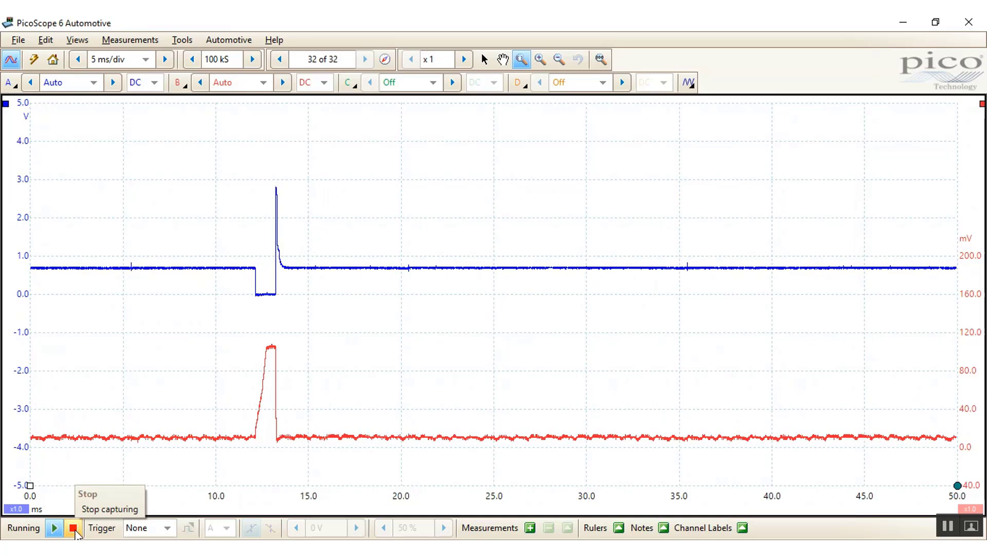
Stop capturing and step back eight stored buffers to buffer 24 of 32
{"action": "left_click", "coordinate": [73, 529]}
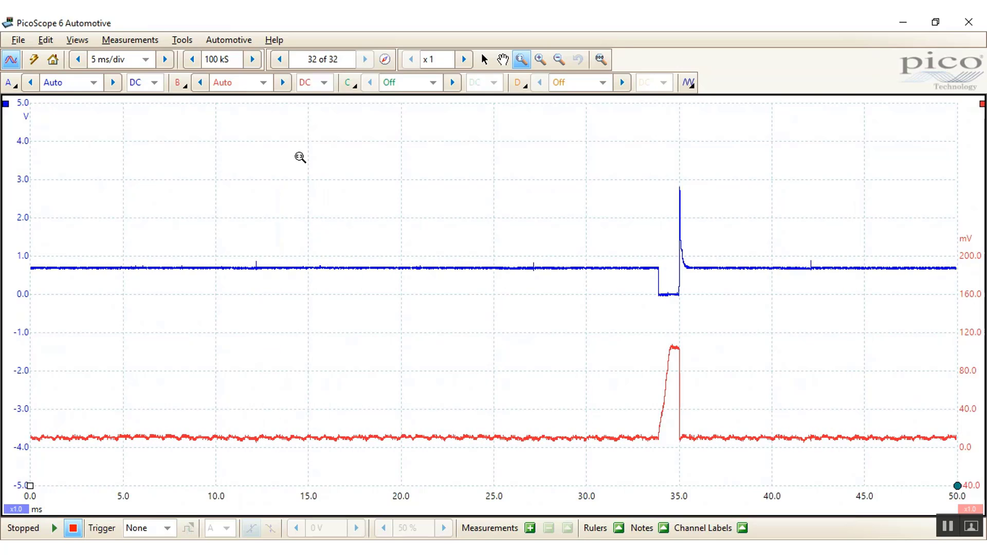
{"action": "left_click", "coordinate": [385, 60]}
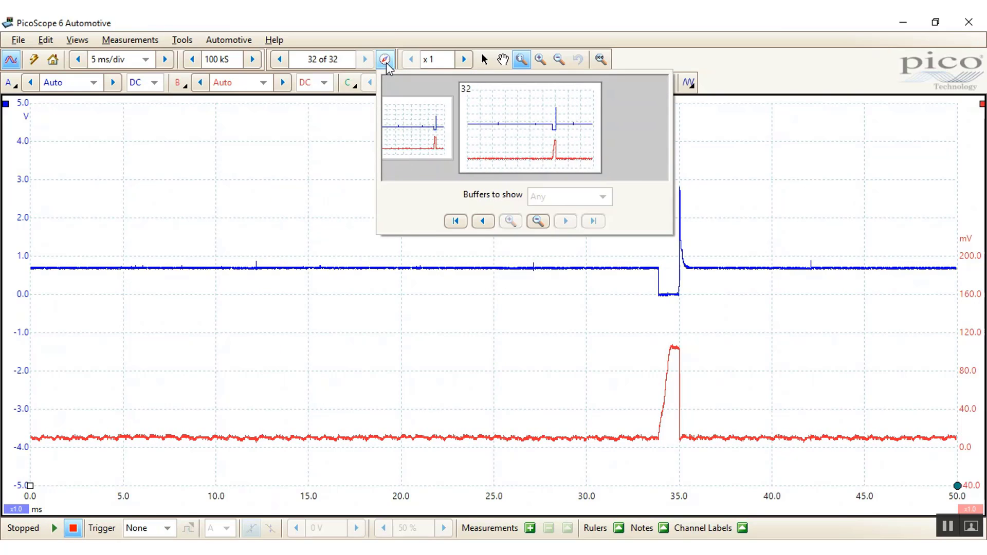
{"action": "left_click", "coordinate": [483, 221]}
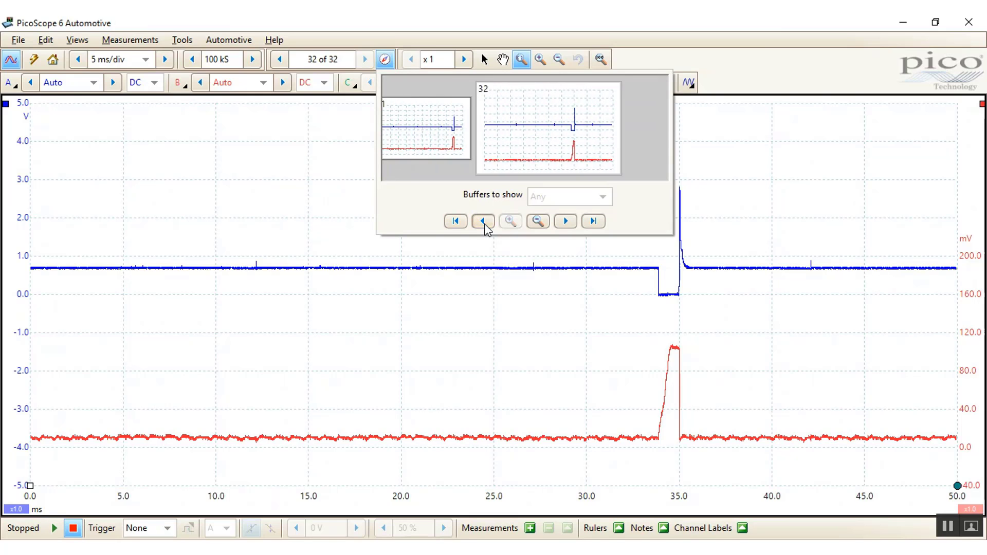
{"action": "left_click", "coordinate": [483, 221]}
{"action": "left_click", "coordinate": [483, 222]}
{"action": "left_click", "coordinate": [483, 221]}
{"action": "left_click", "coordinate": [482, 222]}
{"action": "left_click", "coordinate": [483, 221]}
{"action": "left_click", "coordinate": [482, 221]}
{"action": "left_click", "coordinate": [483, 222]}
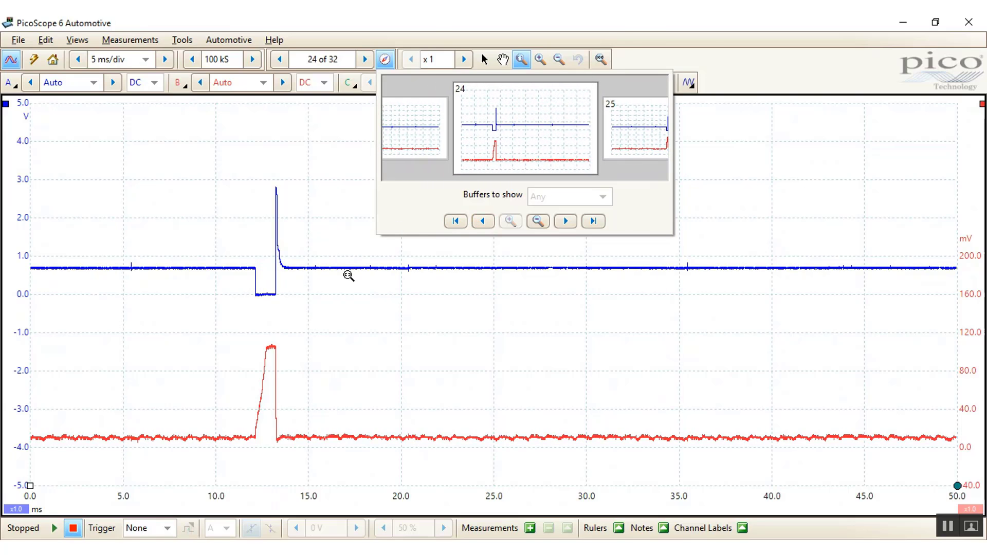
{"action": "left_click", "coordinate": [31, 486]}
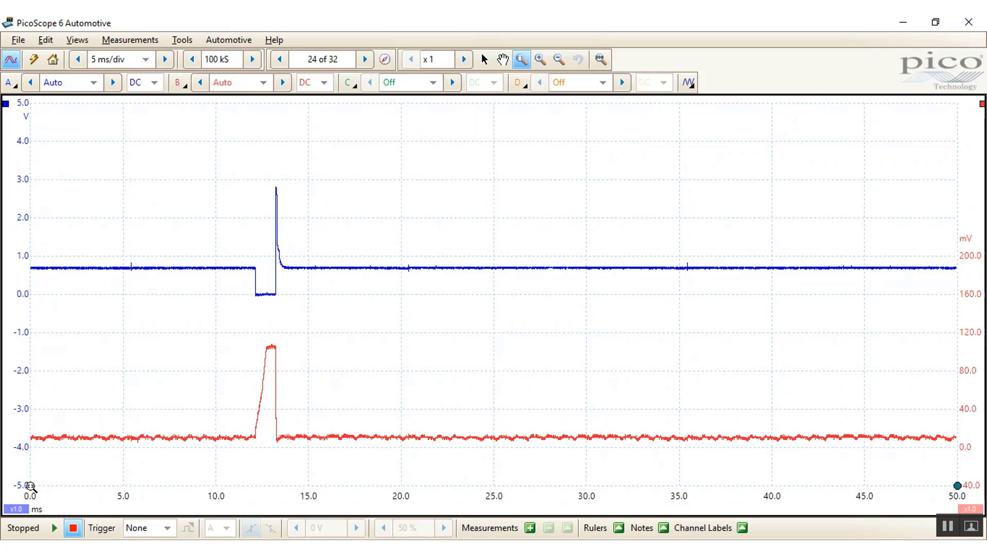
Bracket the blue pulse with two time rulers, zoom in and refine them, then resume capture
{"action": "left_click_drag", "start_coordinate": [30, 486], "coordinate": [254, 496]}
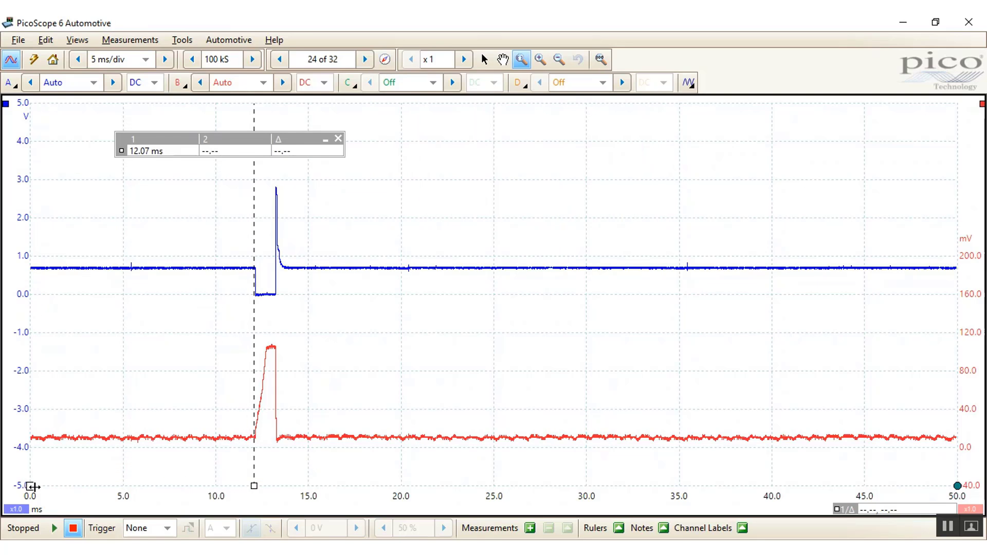
{"action": "left_click_drag", "start_coordinate": [32, 486], "coordinate": [280, 485]}
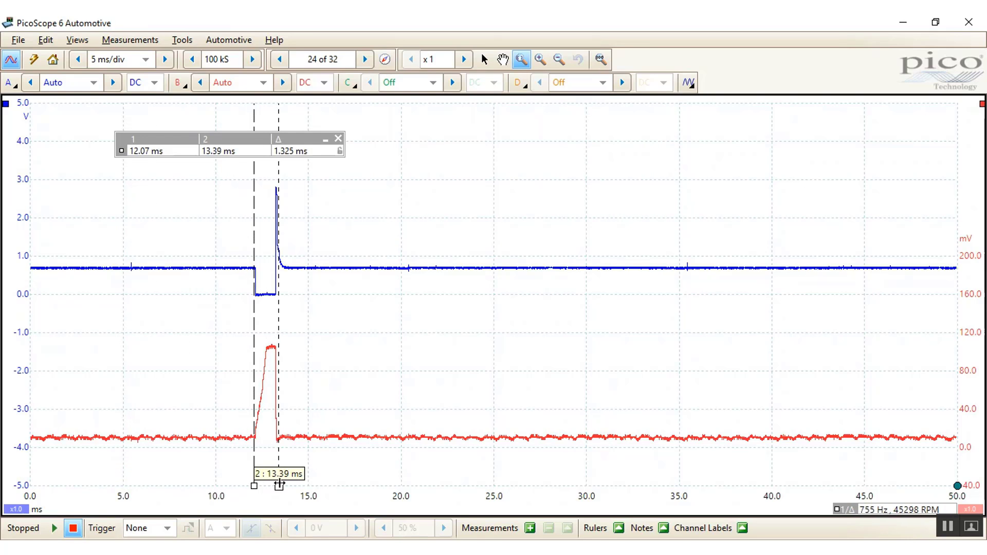
{"action": "left_click", "coordinate": [521, 60]}
{"action": "left_click_drag", "start_coordinate": [227, 169], "coordinate": [299, 320]}
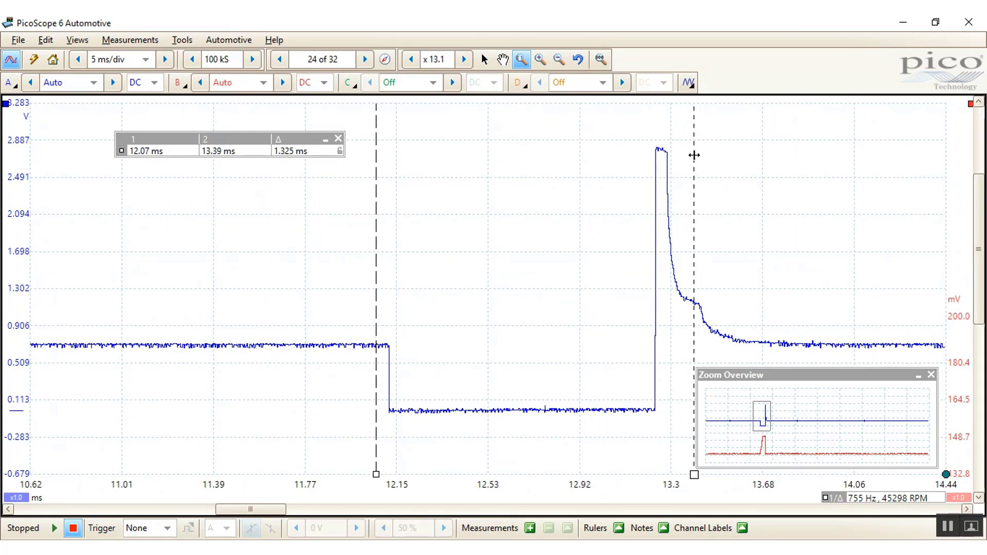
{"action": "left_click_drag", "start_coordinate": [662, 153], "coordinate": [652, 152]}
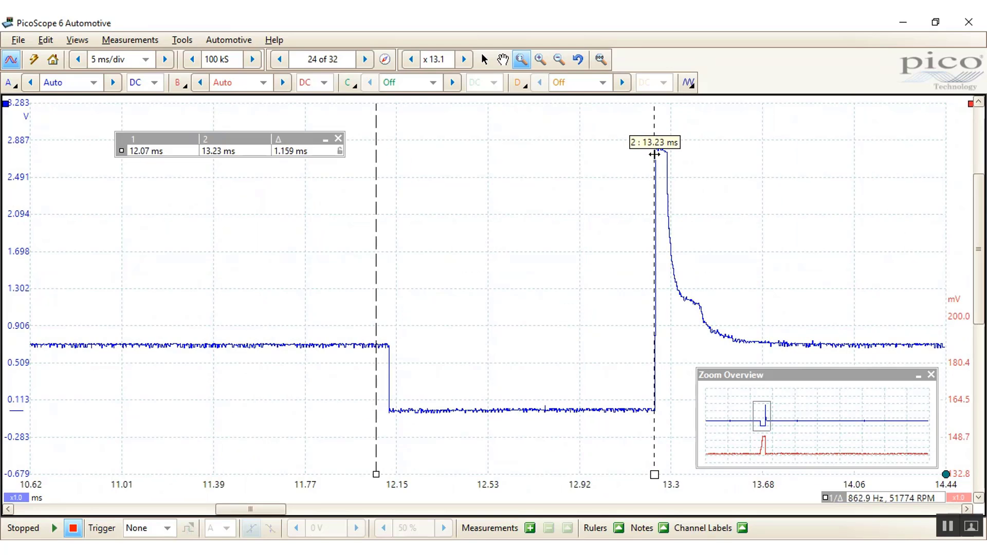
{"action": "left_click_drag", "start_coordinate": [377, 180], "coordinate": [391, 180]}
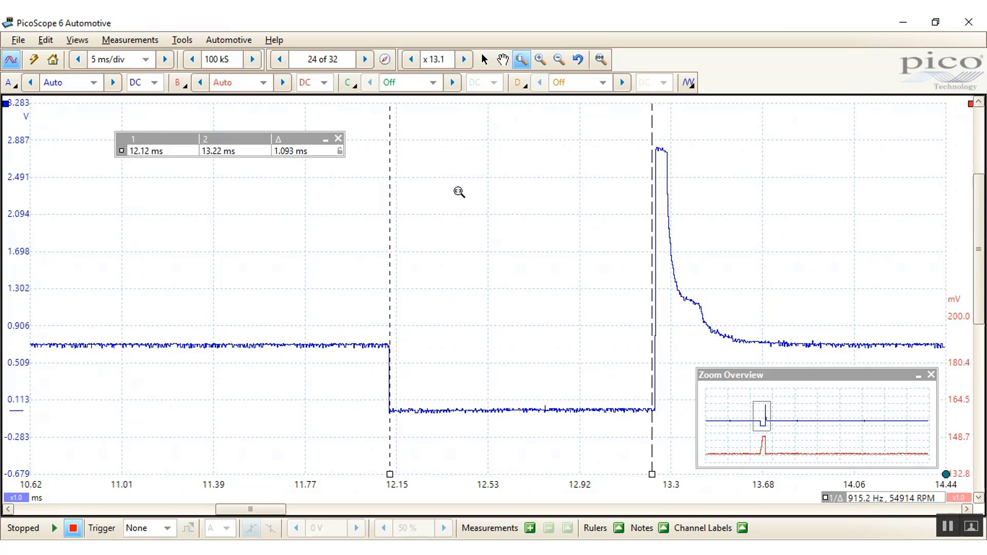
{"action": "key", "text": "space"}
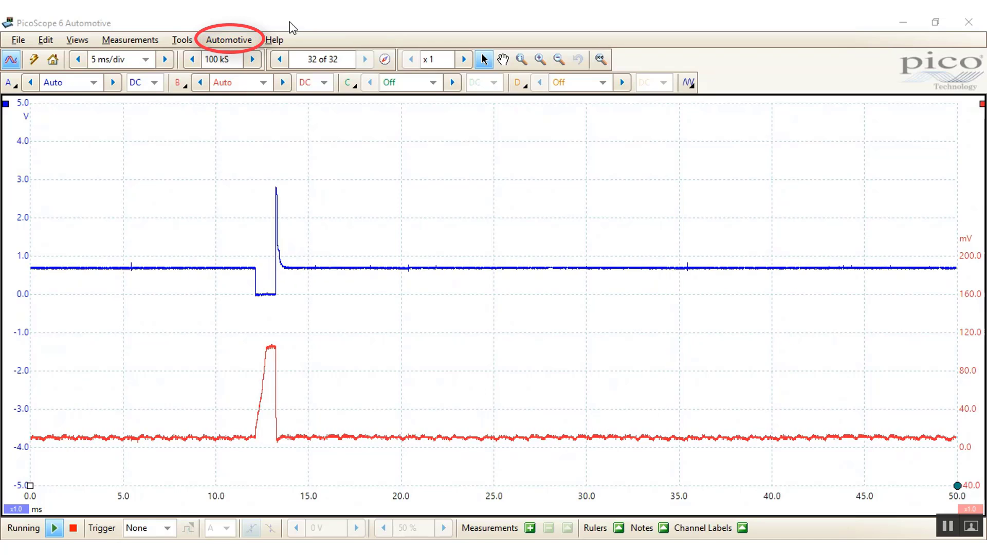
Load the Automotive > Advanced Tests > Cam and Crank Sensors guided test
{"action": "left_click", "coordinate": [224, 40]}
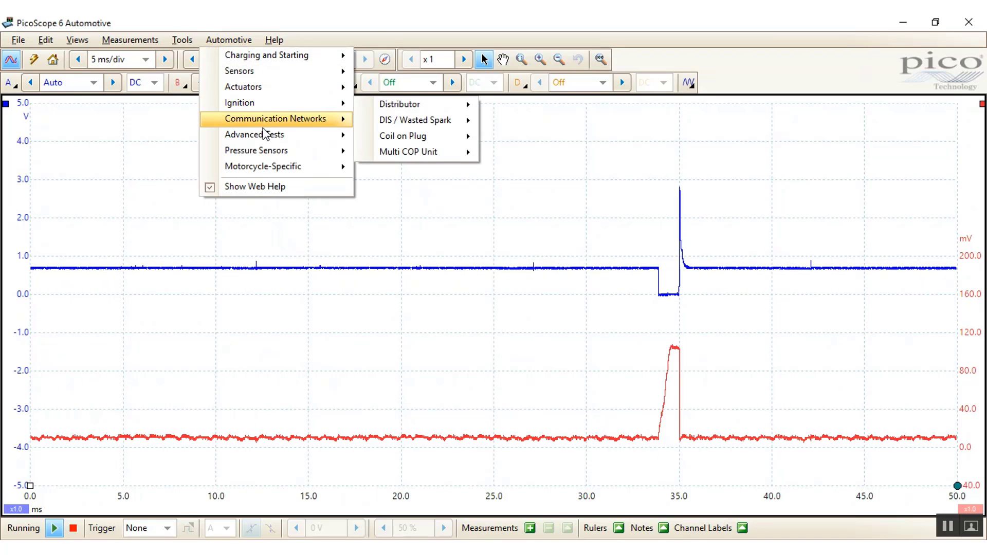
{"action": "mouse_move", "coordinate": [263, 139]}
{"action": "left_click", "coordinate": [410, 136]}
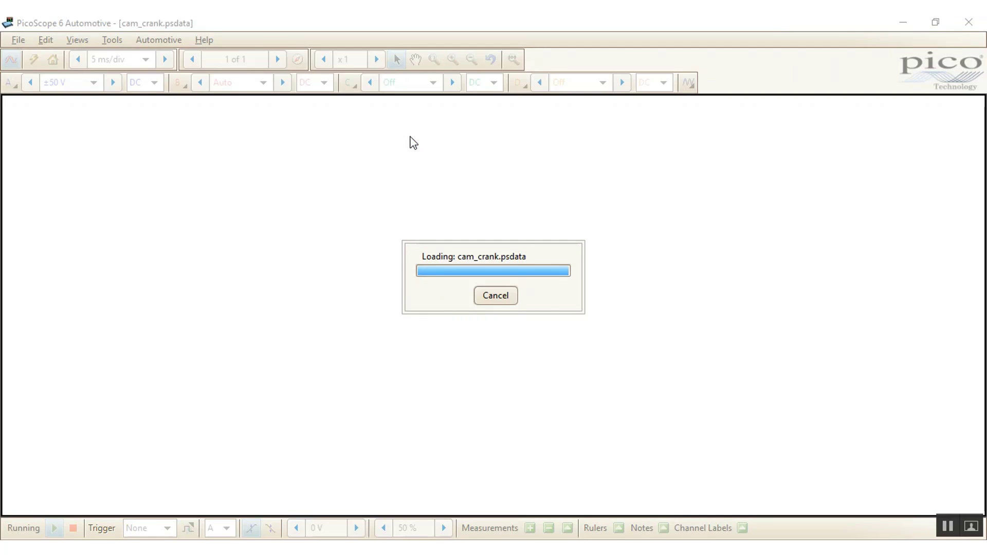
Minimise PicoScope and bring up Chrome's 'Cam vs crank sensor' page
{"action": "left_click", "coordinate": [903, 23]}
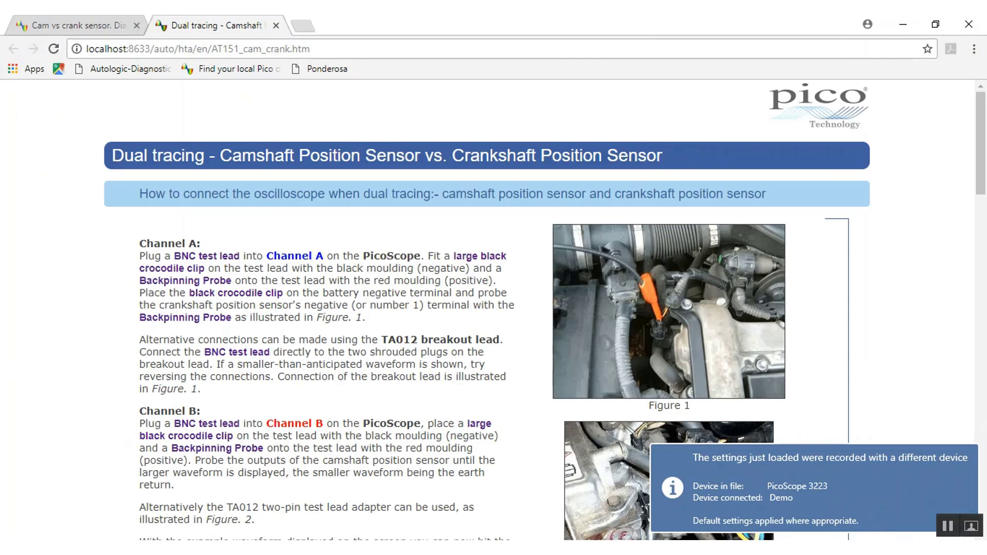
{"action": "left_click", "coordinate": [67, 25]}
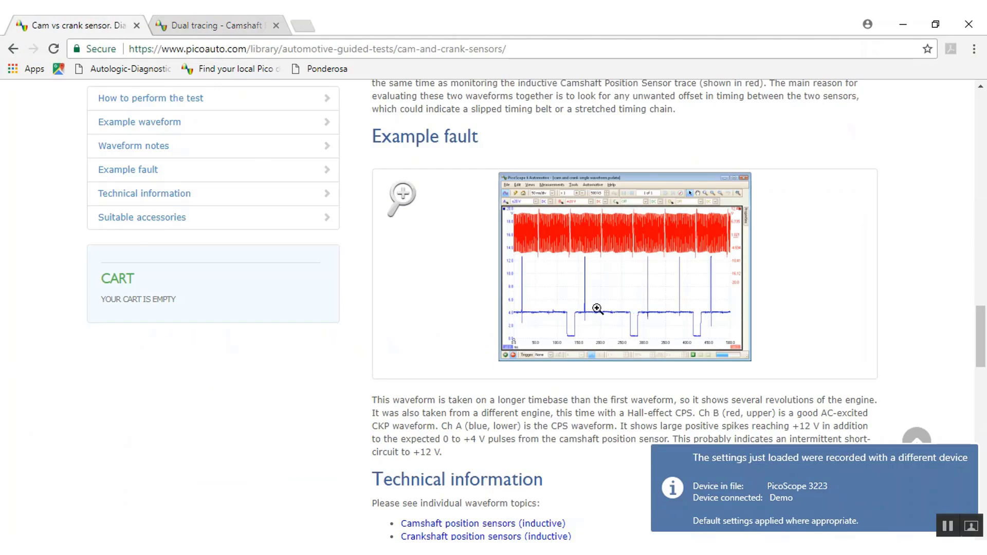
{"action": "scroll", "coordinate": [973, 268], "scroll_direction": "up", "scroll_amount": 5}
{"action": "left_click_drag", "start_coordinate": [981, 277], "coordinate": [986, 74]}
Read down the page through the waveform notes to fault codes P0335–P0344
{"action": "scroll", "coordinate": [880, 417], "scroll_direction": "down", "scroll_amount": 8}
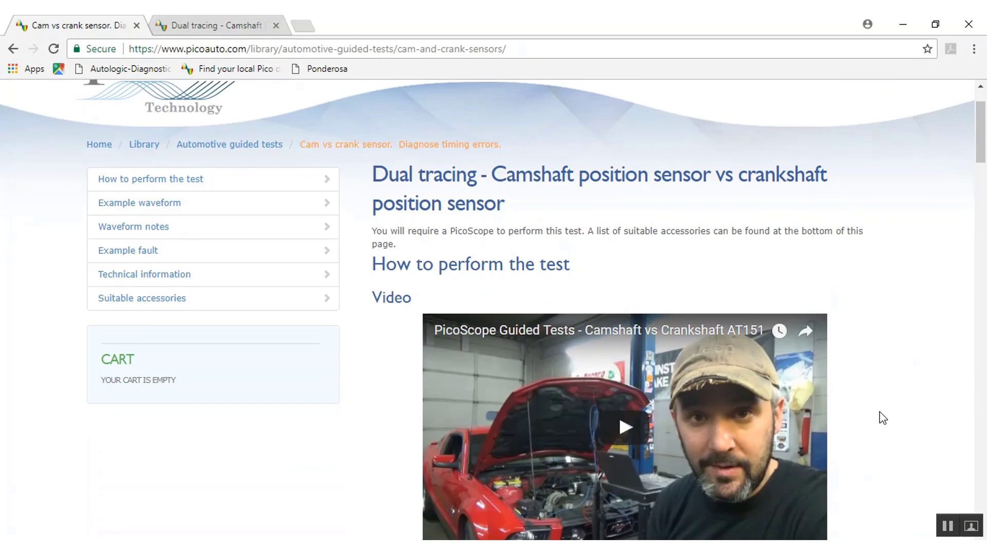
{"action": "scroll", "coordinate": [878, 413], "scroll_direction": "down", "scroll_amount": 2}
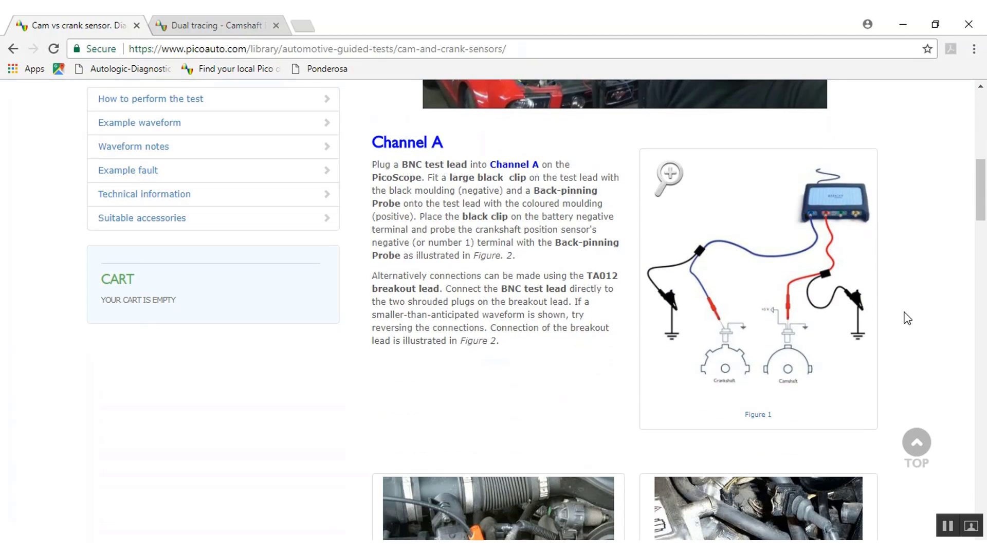
{"action": "scroll", "coordinate": [908, 319], "scroll_direction": "down", "scroll_amount": 1}
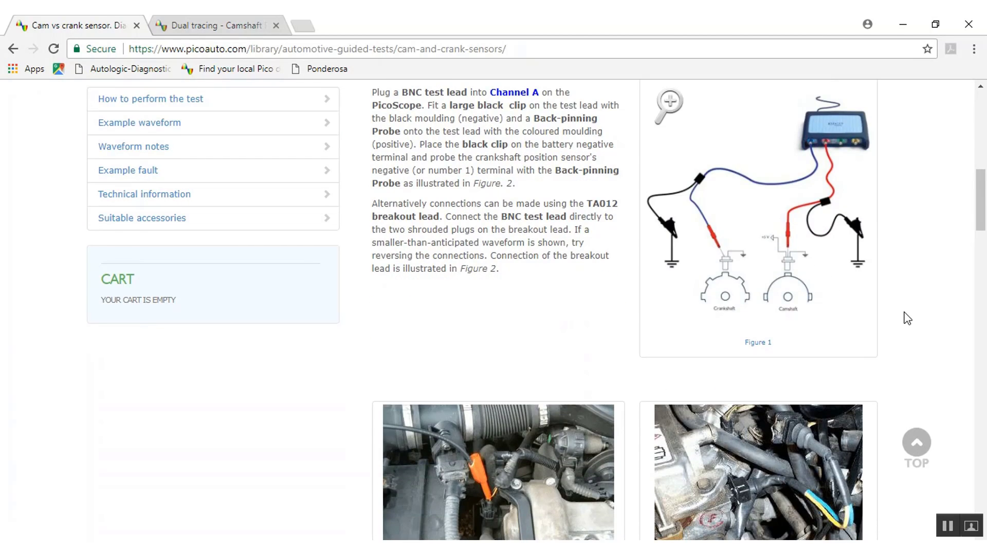
{"action": "scroll", "coordinate": [908, 318], "scroll_direction": "up", "scroll_amount": 1}
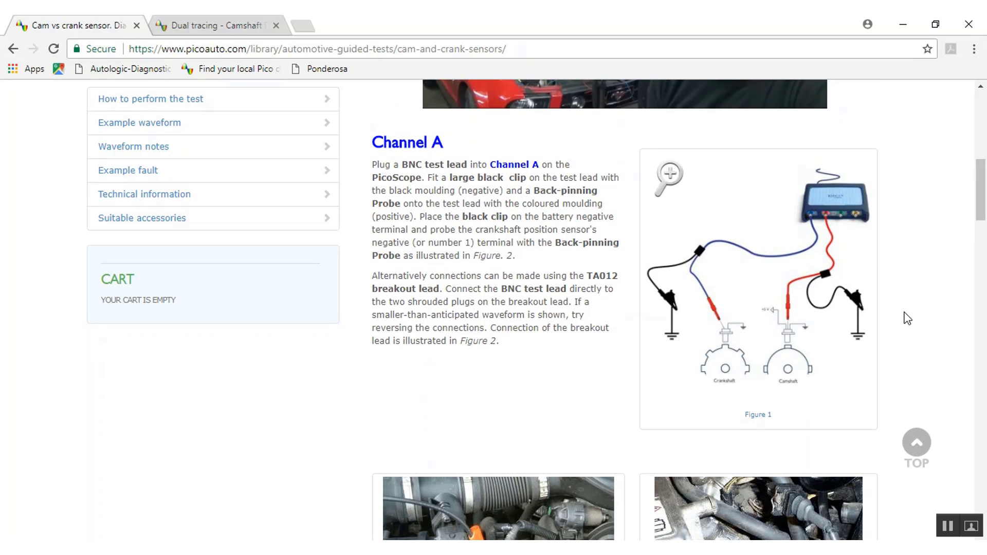
{"action": "scroll", "coordinate": [908, 318], "scroll_direction": "down", "scroll_amount": 2}
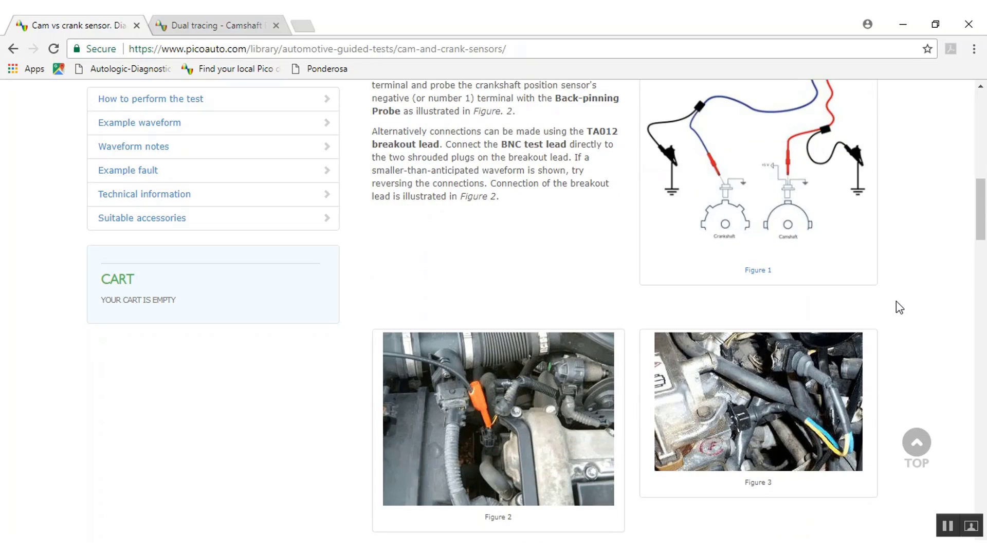
{"action": "scroll", "coordinate": [899, 307], "scroll_direction": "down", "scroll_amount": 4}
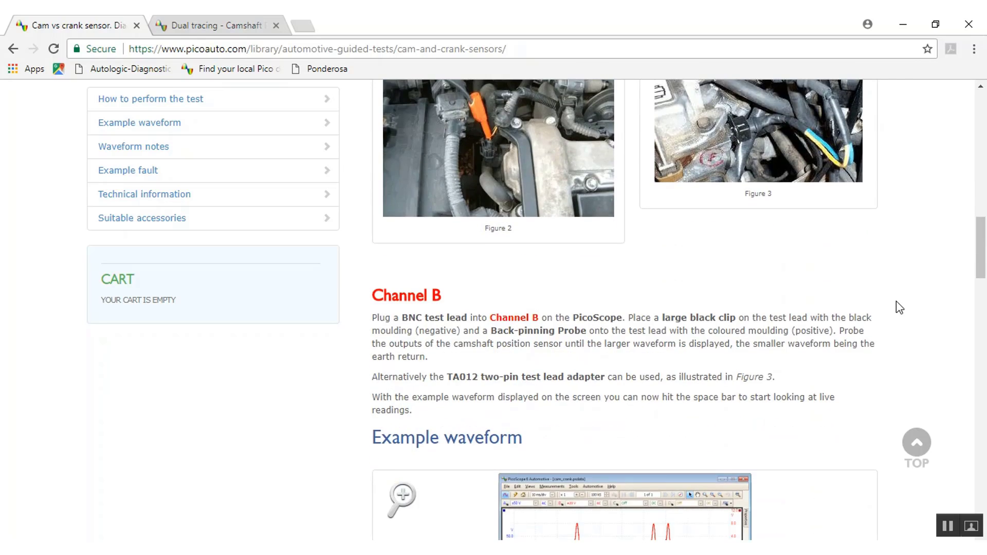
{"action": "scroll", "coordinate": [899, 307], "scroll_direction": "down", "scroll_amount": 3}
{"action": "scroll", "coordinate": [899, 307], "scroll_direction": "down", "scroll_amount": 2}
{"action": "scroll", "coordinate": [900, 307], "scroll_direction": "up", "scroll_amount": 1}
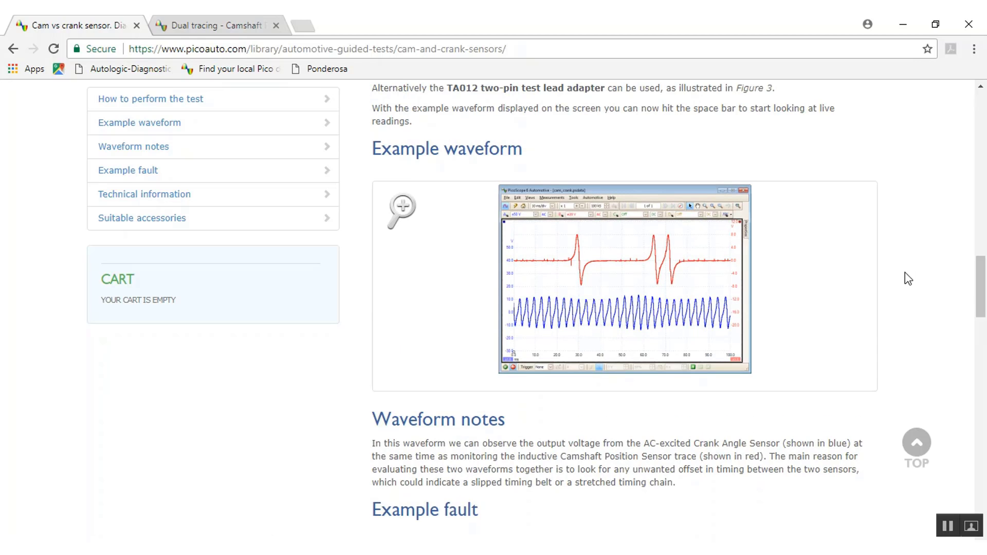
{"action": "scroll", "coordinate": [894, 278], "scroll_direction": "down", "scroll_amount": 3}
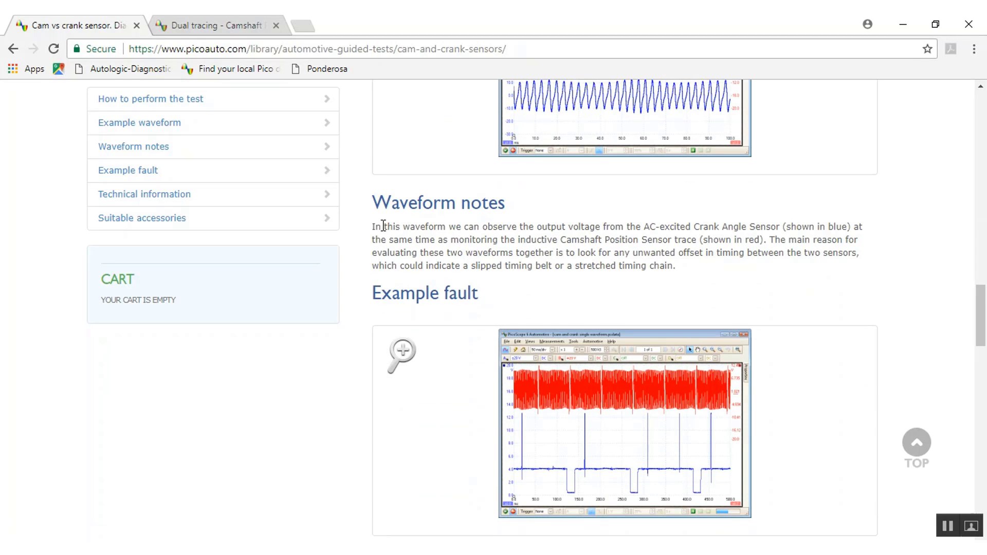
{"action": "scroll", "coordinate": [496, 234], "scroll_direction": "down", "scroll_amount": 5}
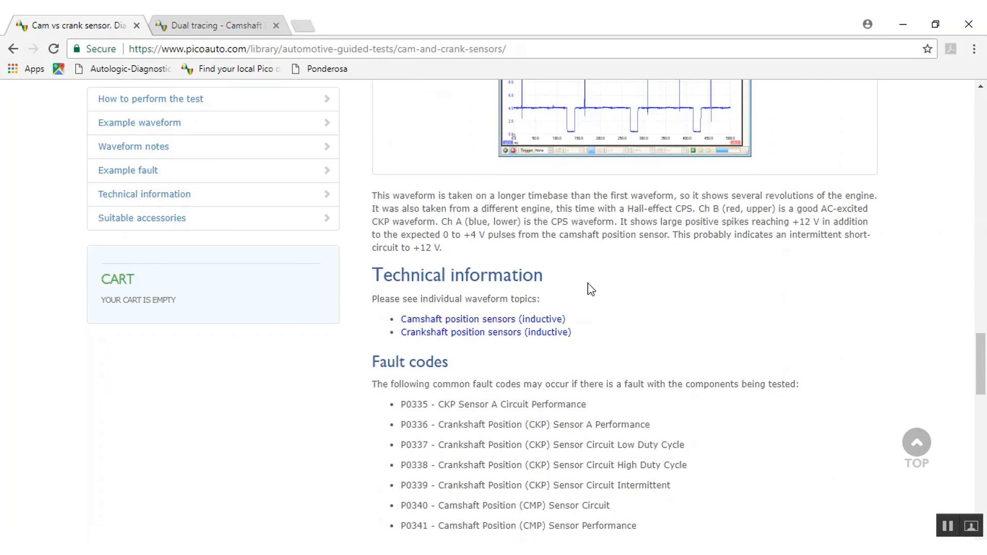
{"action": "scroll", "coordinate": [642, 295], "scroll_direction": "down", "scroll_amount": 1}
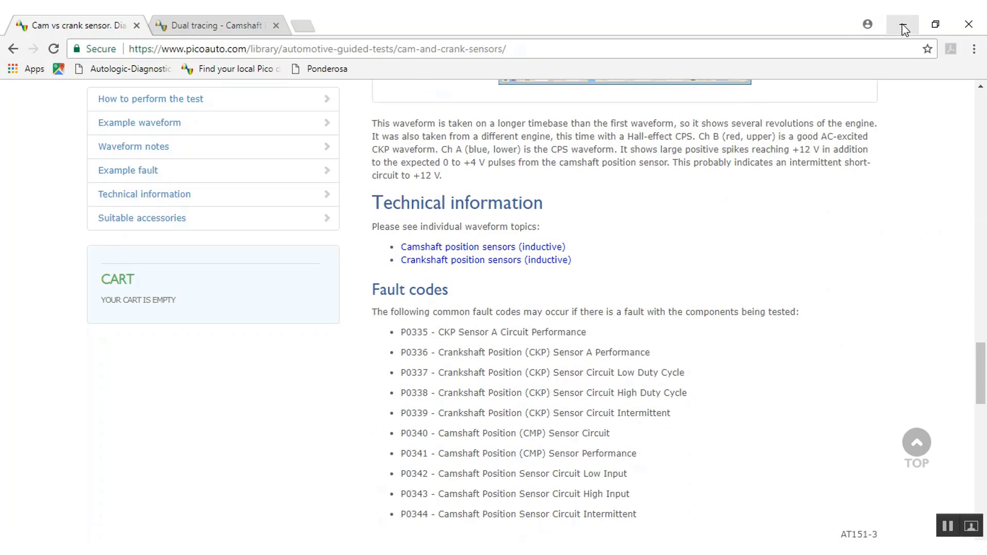